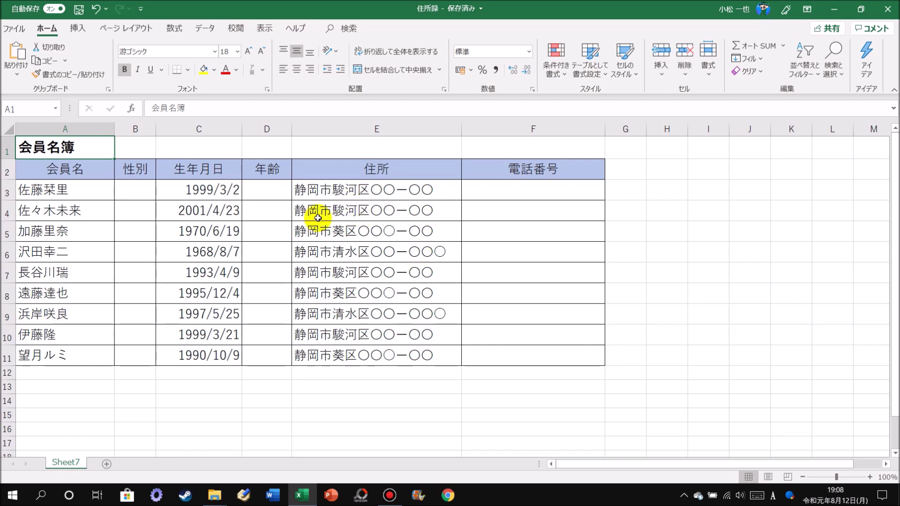
Open Format Cells for the empty age cells D3:D11 with the ユーザー定義 custom category
left_click_drag(273, 196, 274, 355)
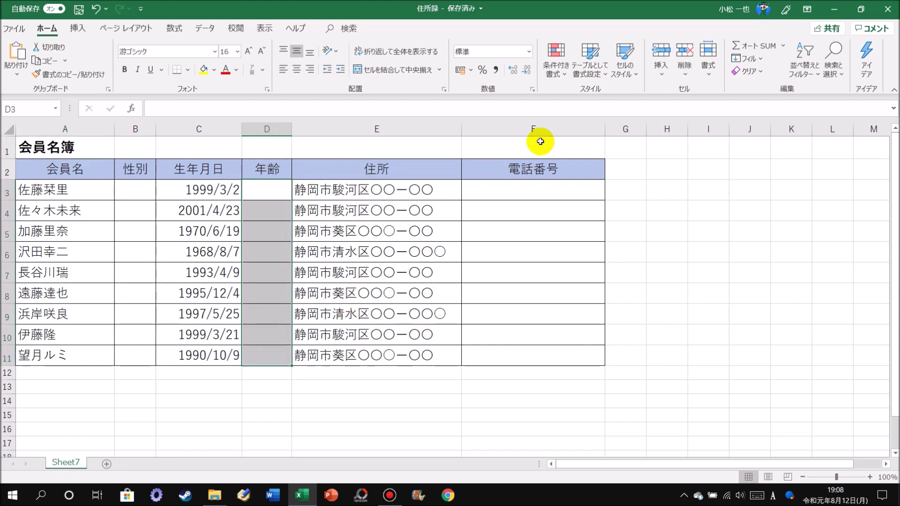
left_click(532, 91)
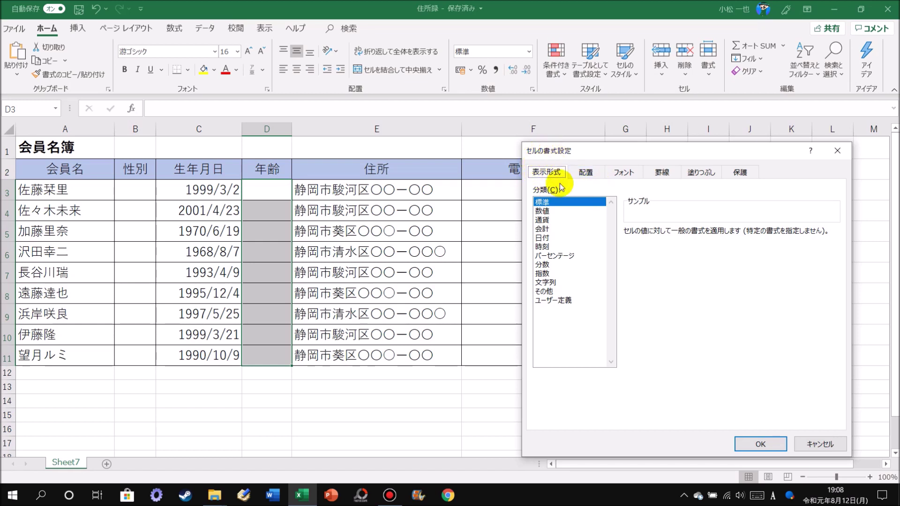
left_click(567, 301)
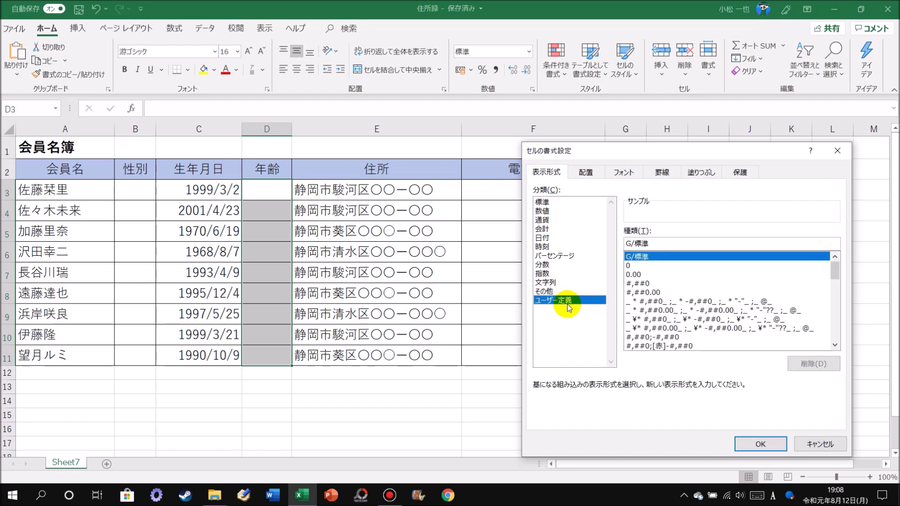
Replace G/標準 with the custom format code 0"歳" and apply it to the age cells
left_click(656, 245)
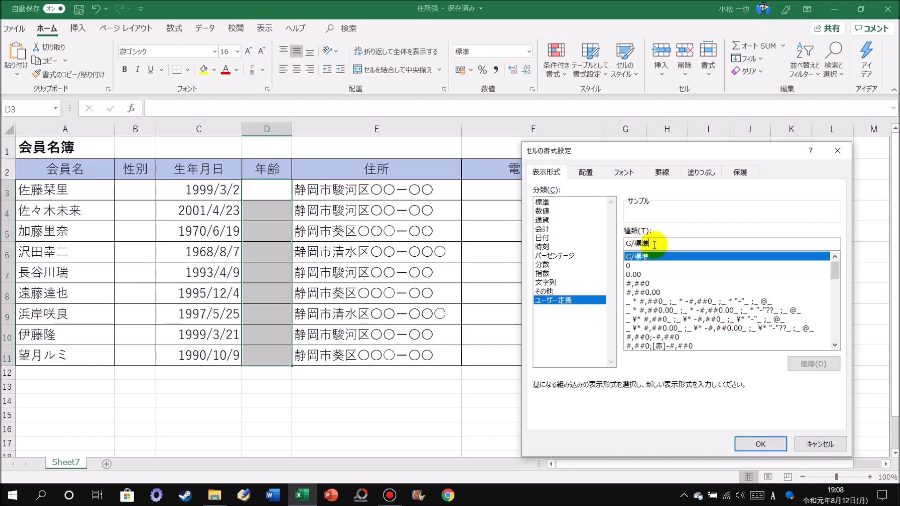
key("BackSpace")
key("BackSpace")
key("BackSpace")
key("BackSpace")
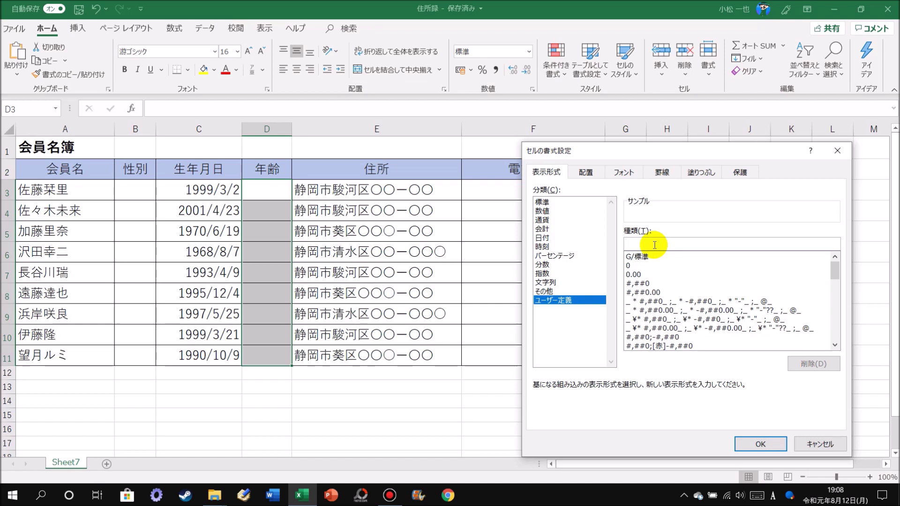
type("0")
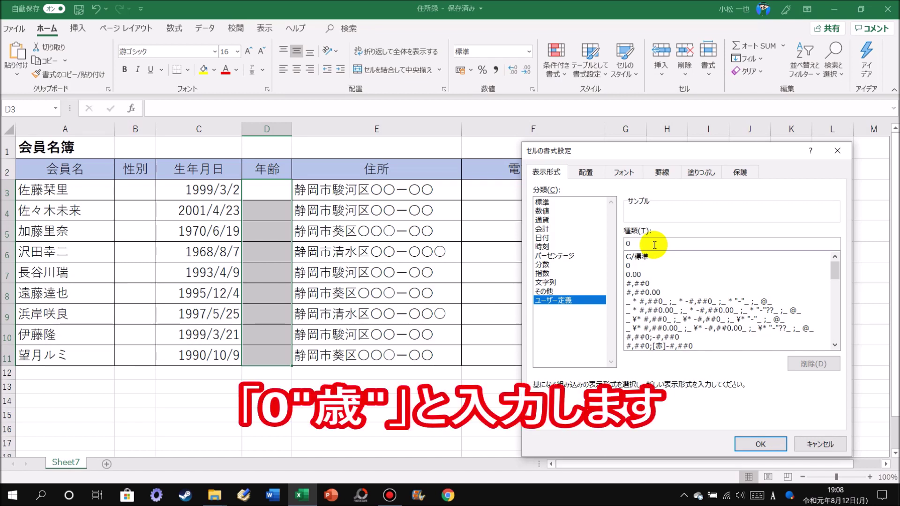
type("\"")
type("歳")
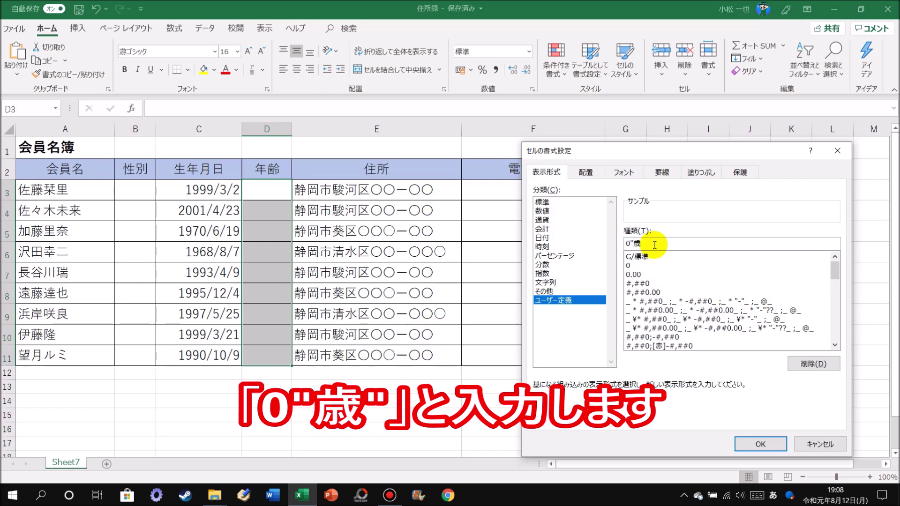
key("Zenkaku_Hankaku")
type("\"")
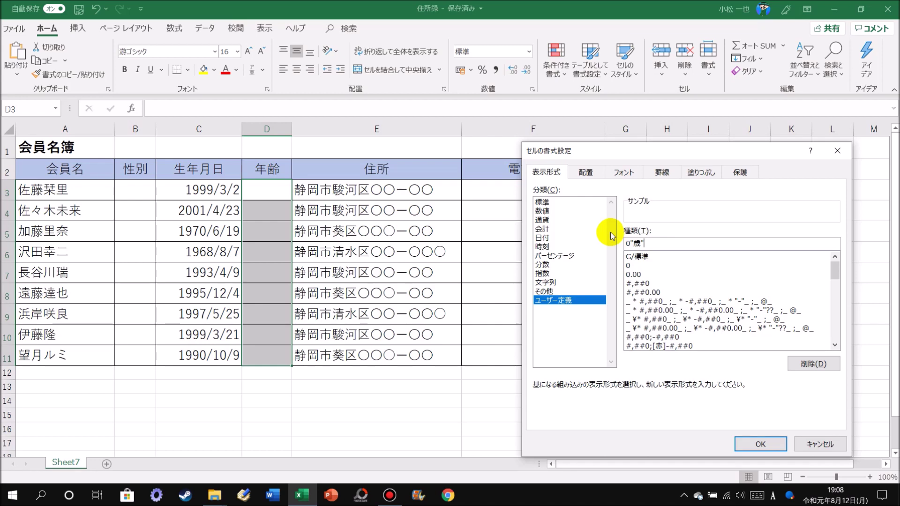
left_click(756, 445)
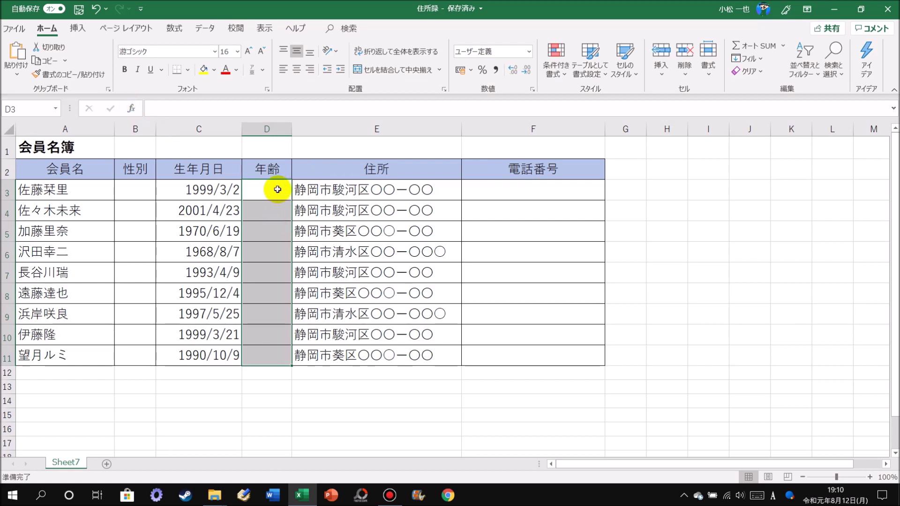
Enter =datedif(C3,today(),"y") in D3 to compute the first member's age
left_click(277, 190)
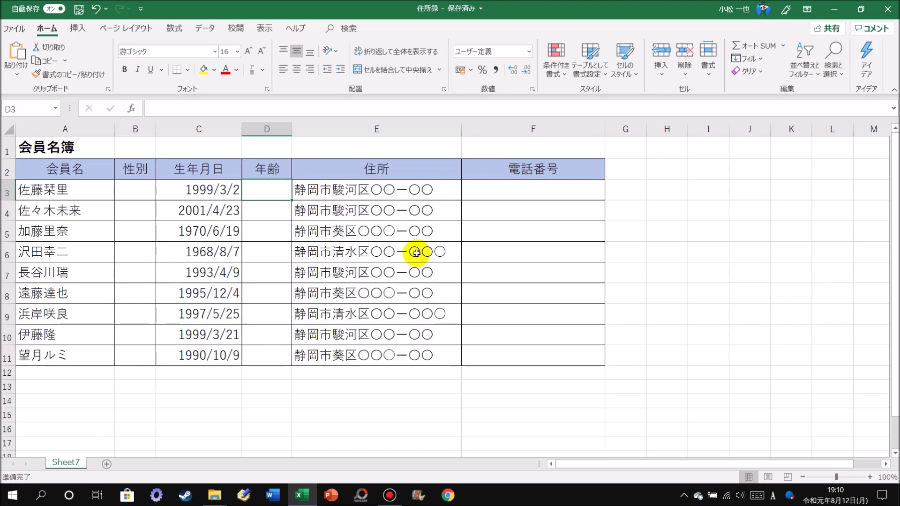
type("=date")
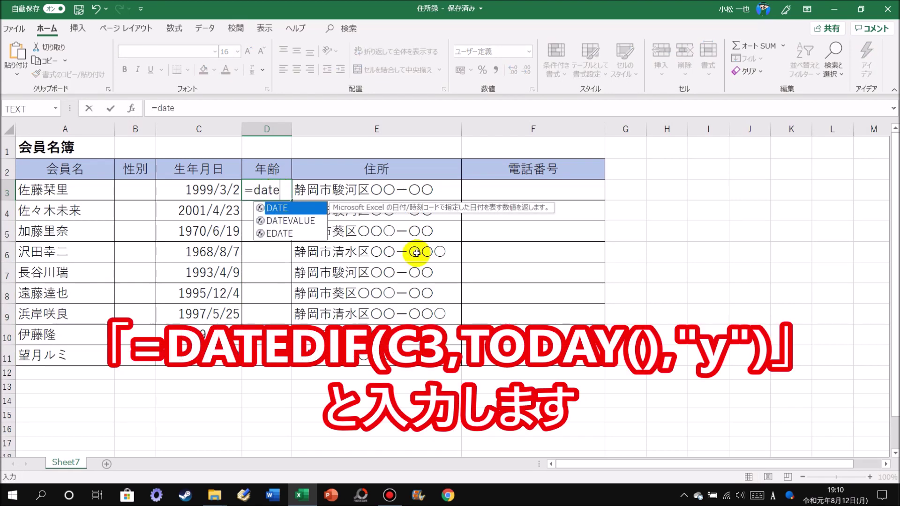
type("dif")
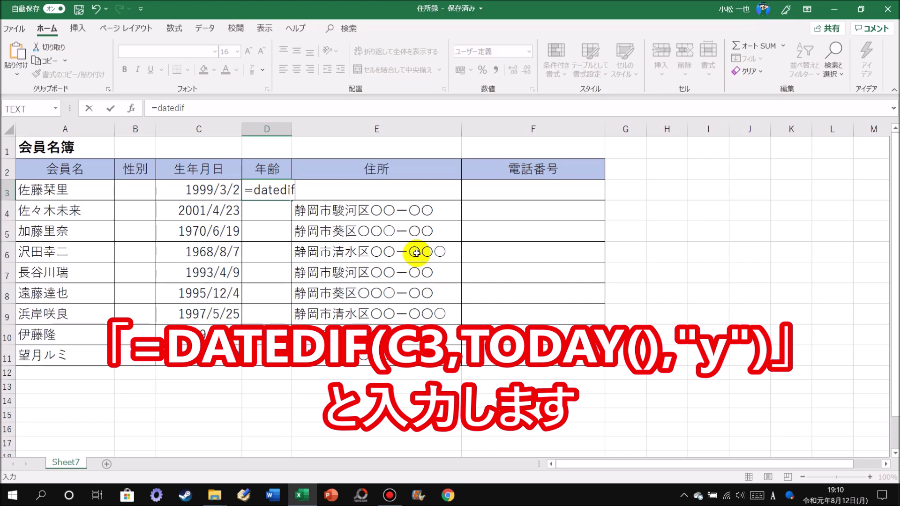
type("(")
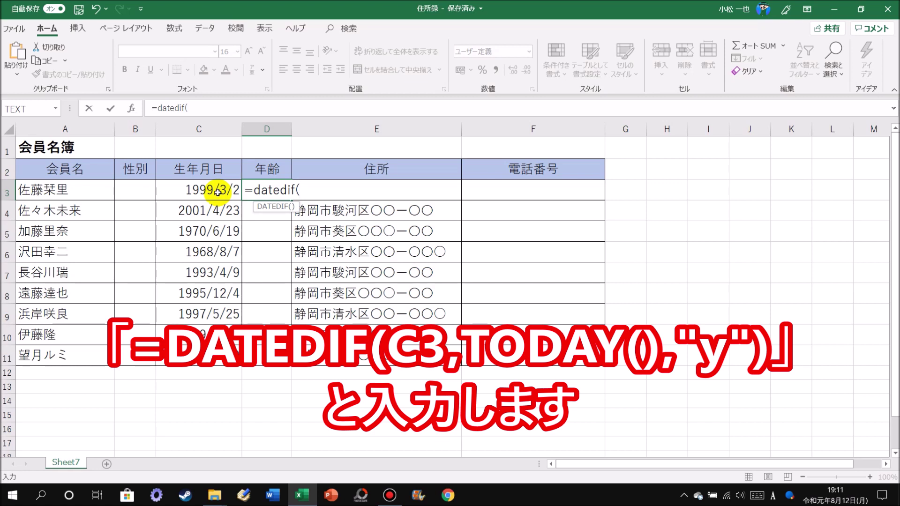
left_click(218, 192)
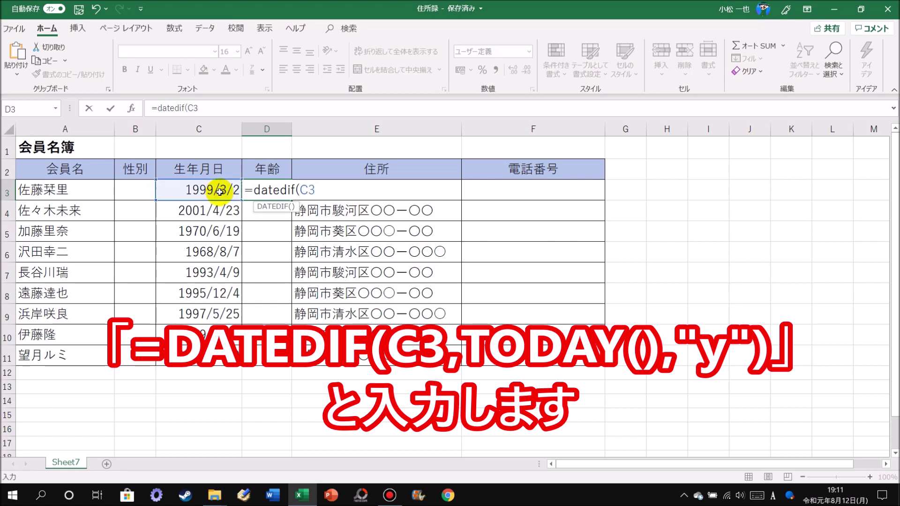
type(",")
type("today")
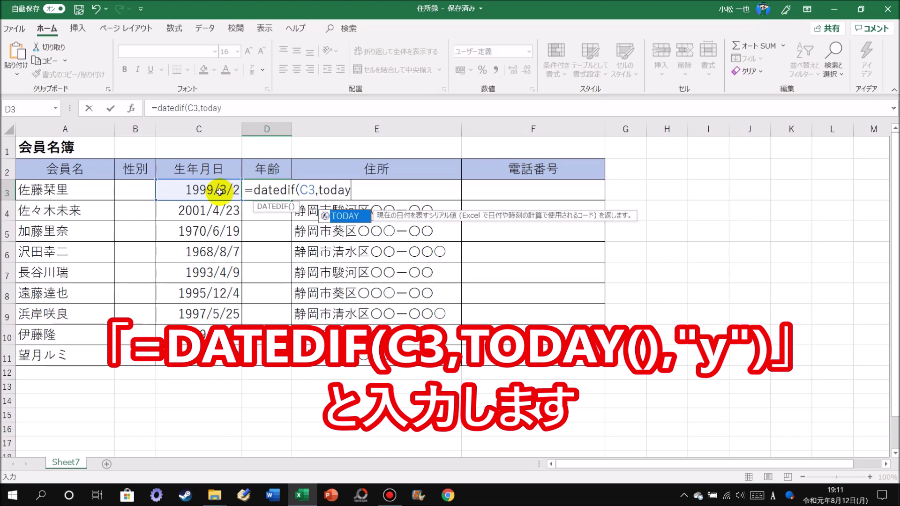
type("()")
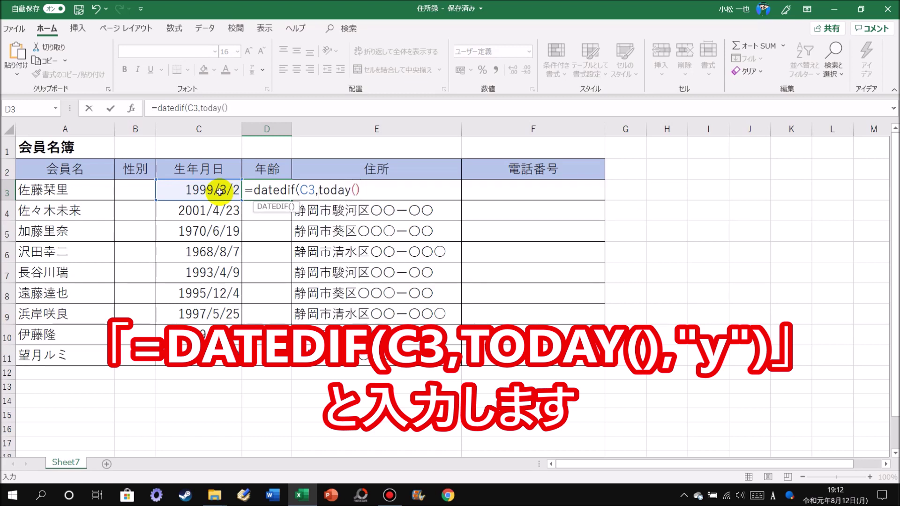
type(",")
type("\"")
type("y")
type("\"")
type(")")
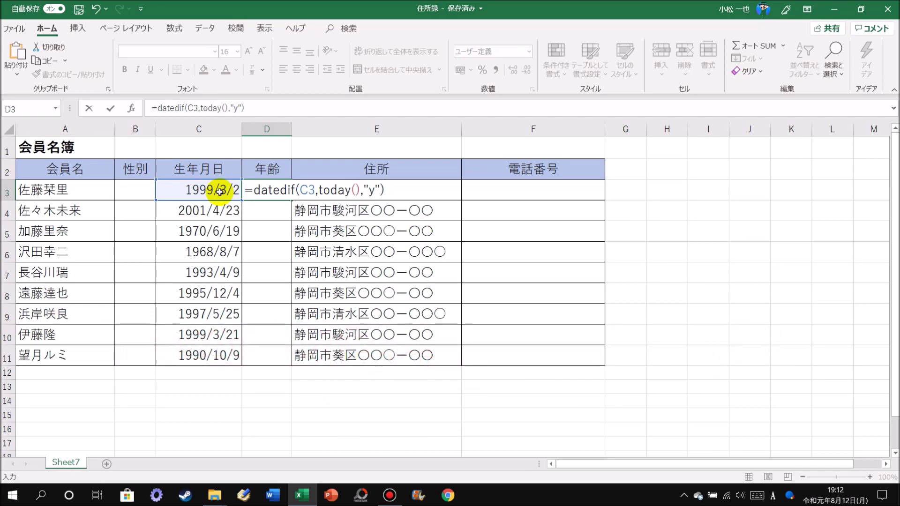
key("Return")
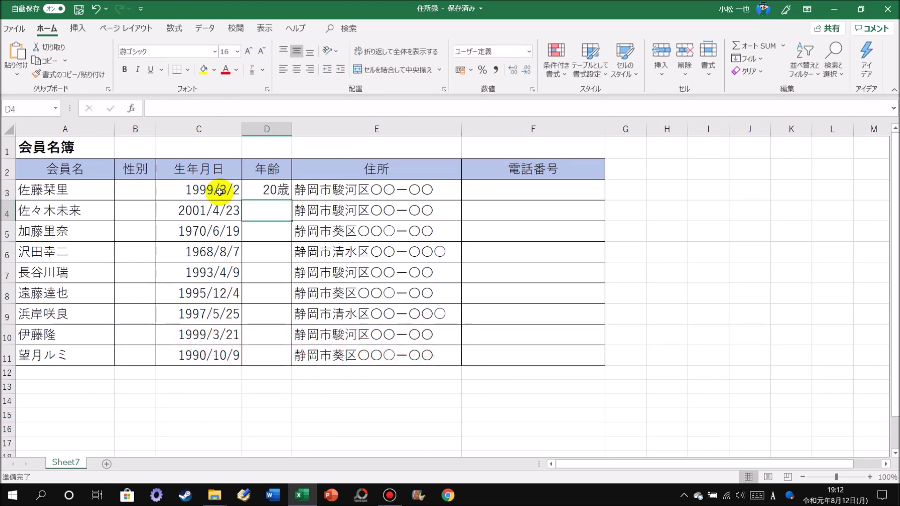
Fill D3's DATEDIF age formula down through D11
left_click(278, 187)
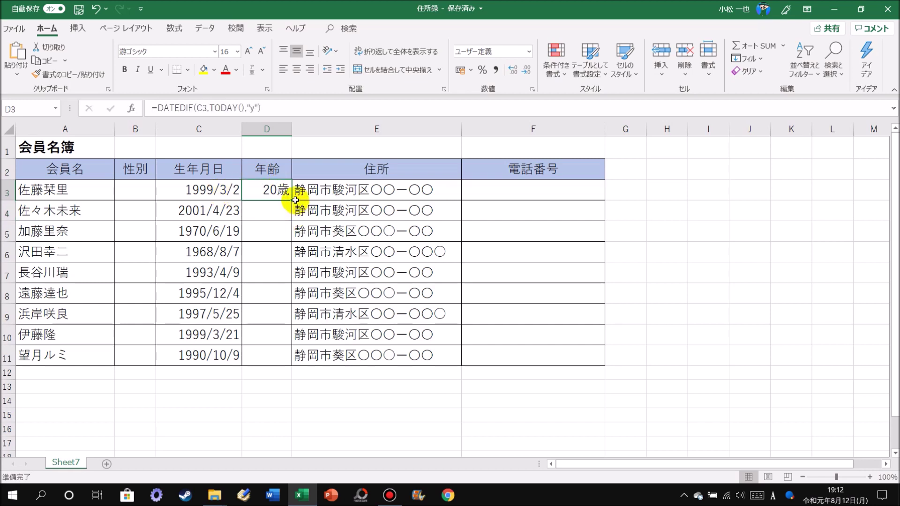
left_click_drag(290, 200, 293, 362)
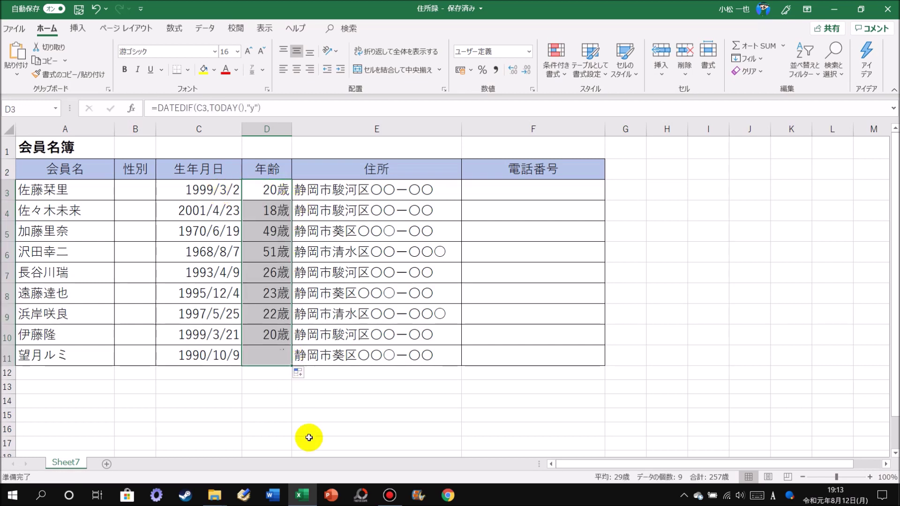